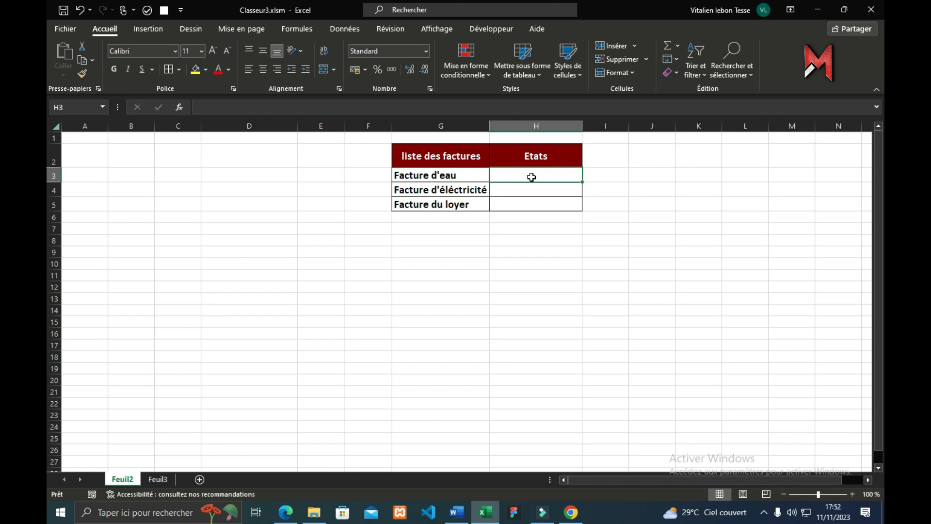
Examine the invoice names and Etats cells on Feuil2, and the payment-state entries under "liste deroulente" on Feuil3.
drag(476, 173, 472, 202)
key(ctrl+z)
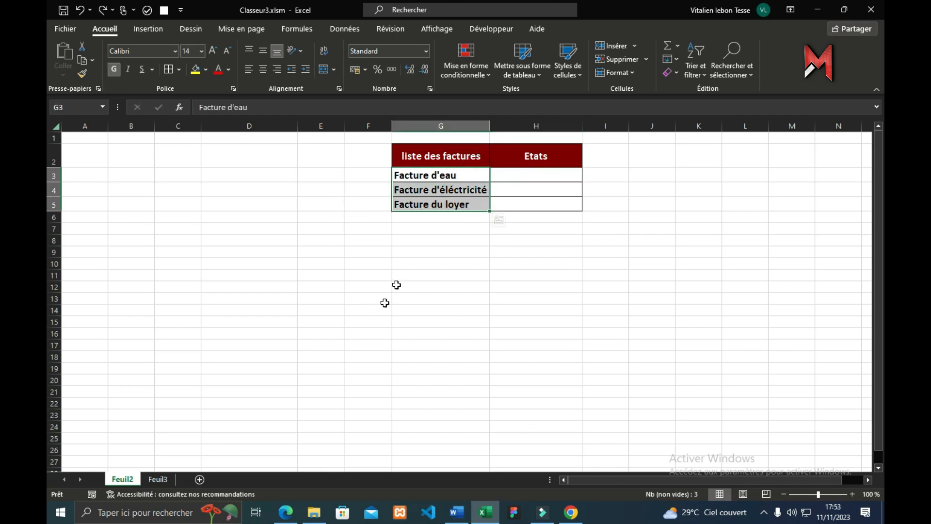
drag(515, 176, 518, 204)
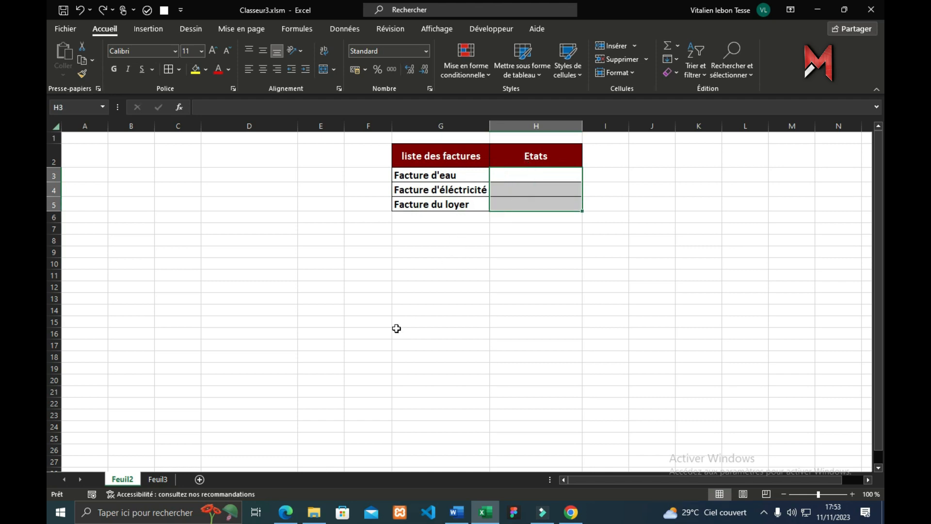
click(156, 479)
click(291, 301)
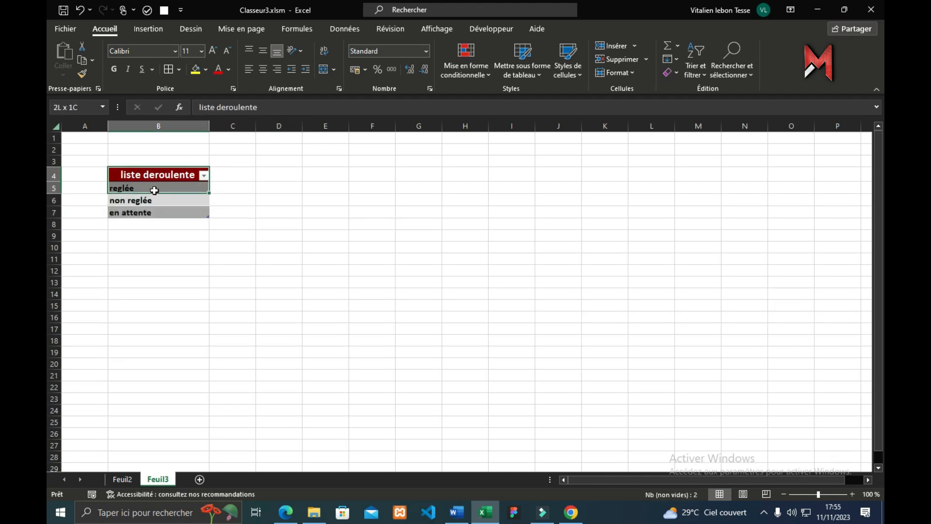
drag(151, 188, 156, 214)
click(153, 209)
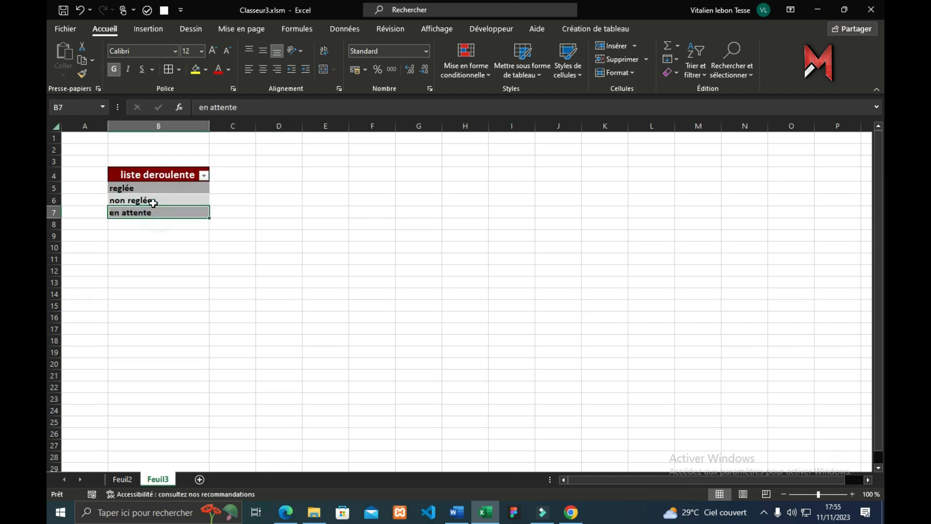
click(153, 189)
click(153, 211)
click(142, 238)
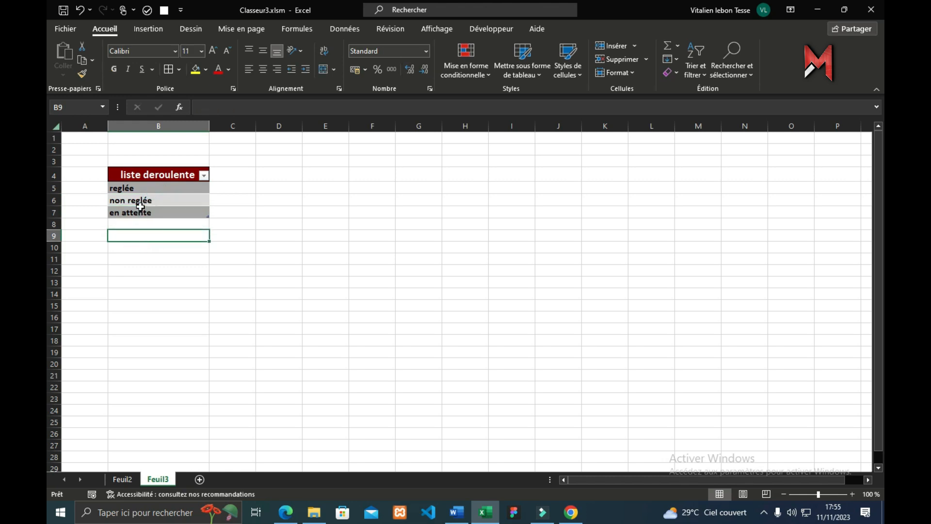
Name the range B5:B7 on Feuil3, holding the three payment states, "liste".
drag(115, 189, 129, 211)
click(90, 106)
key(BackSpace)
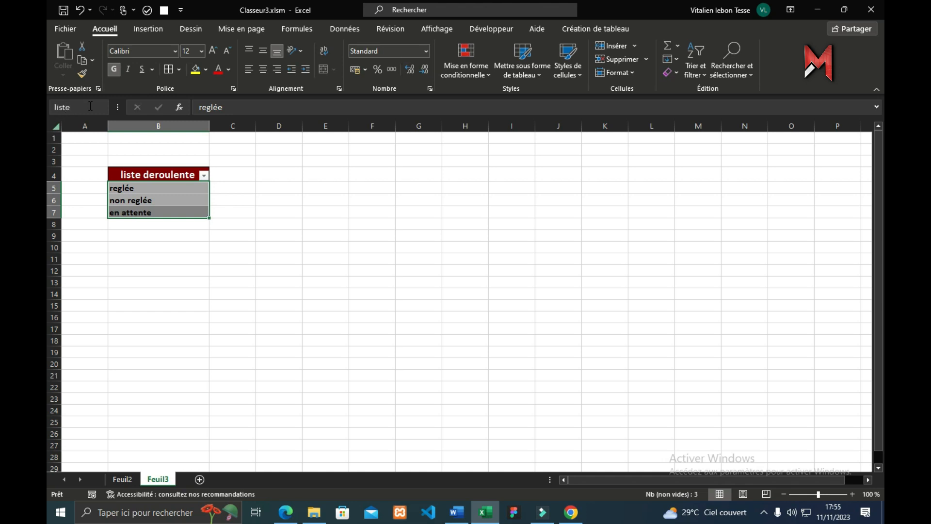
key(Escape)
Apply data validation of type Liste with source =liste to the Etats cells H3:H5 on Feuil2.
click(131, 480)
click(461, 286)
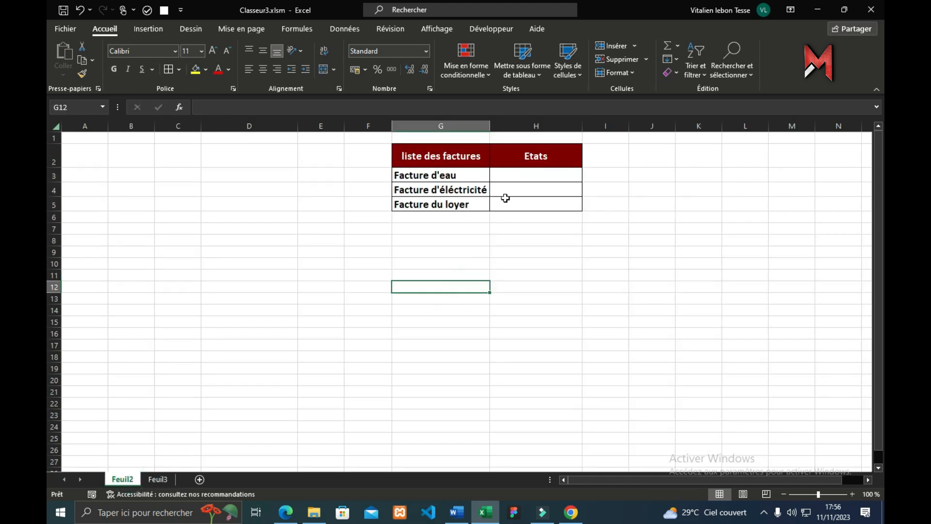
drag(509, 180, 511, 202)
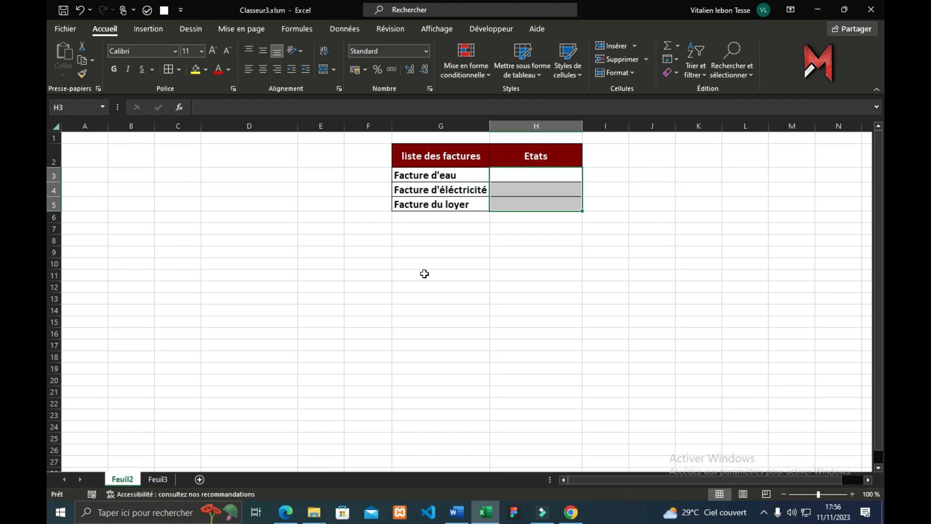
click(268, 272)
drag(517, 175, 513, 201)
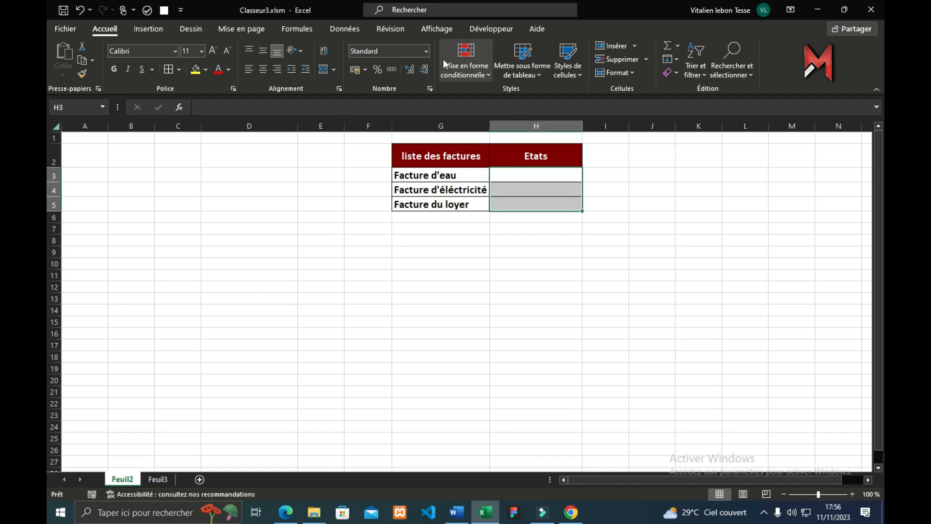
click(348, 28)
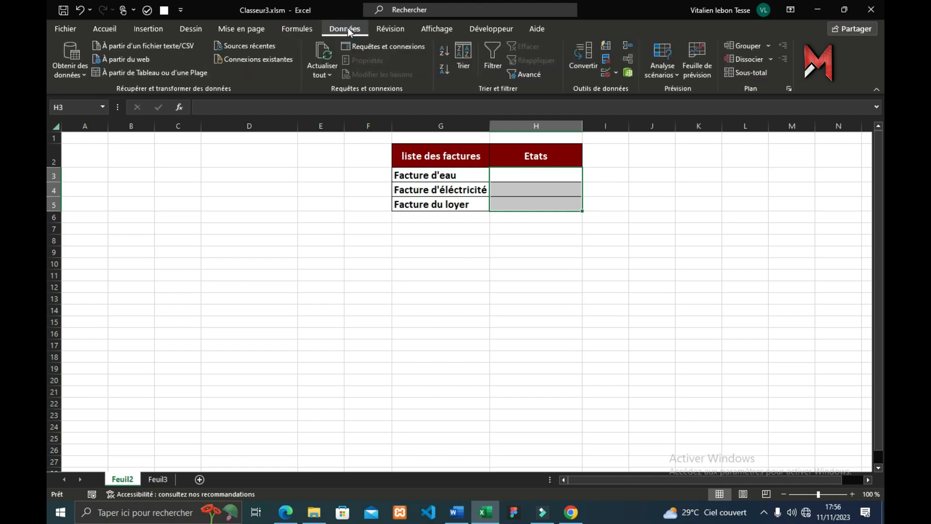
click(606, 71)
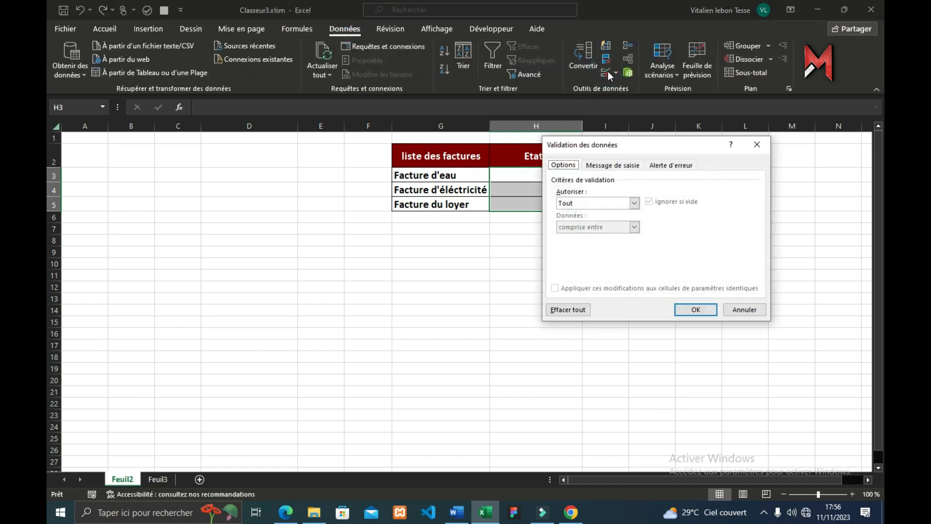
click(634, 203)
click(598, 236)
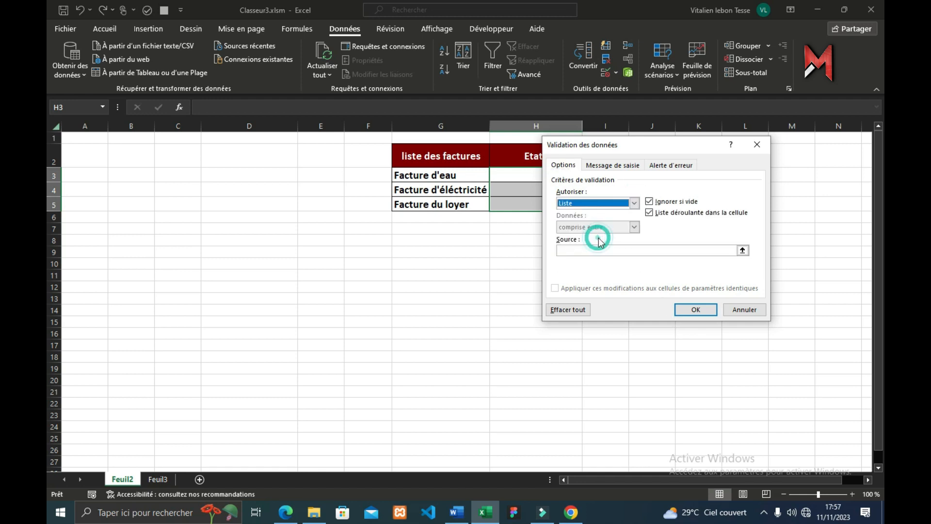
click(584, 249)
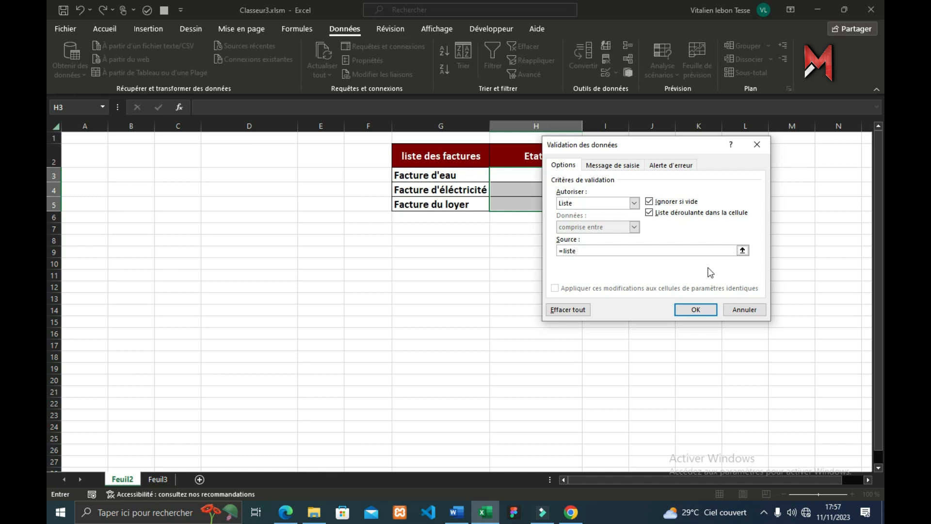
click(695, 309)
click(579, 247)
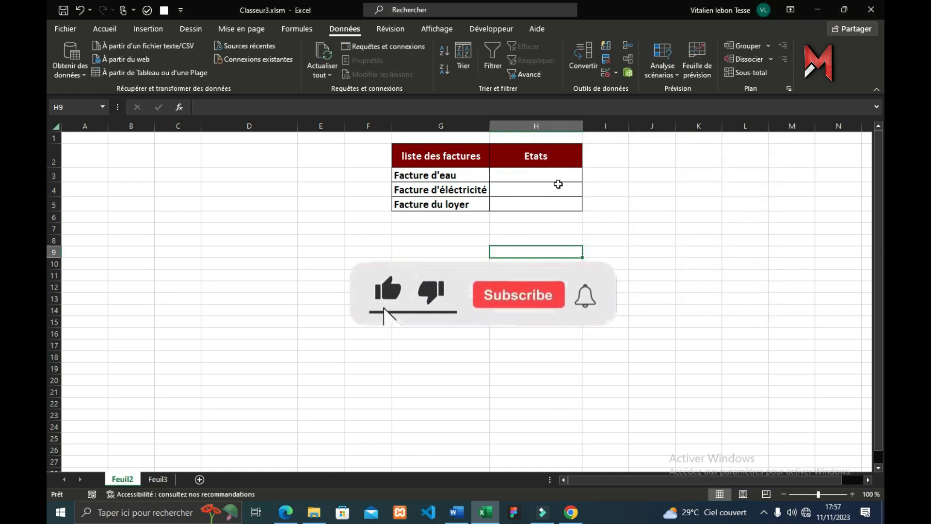
Check the drop-down options offered in the Etats cell for Facture d'eau, and review the invoice names beside it.
click(571, 176)
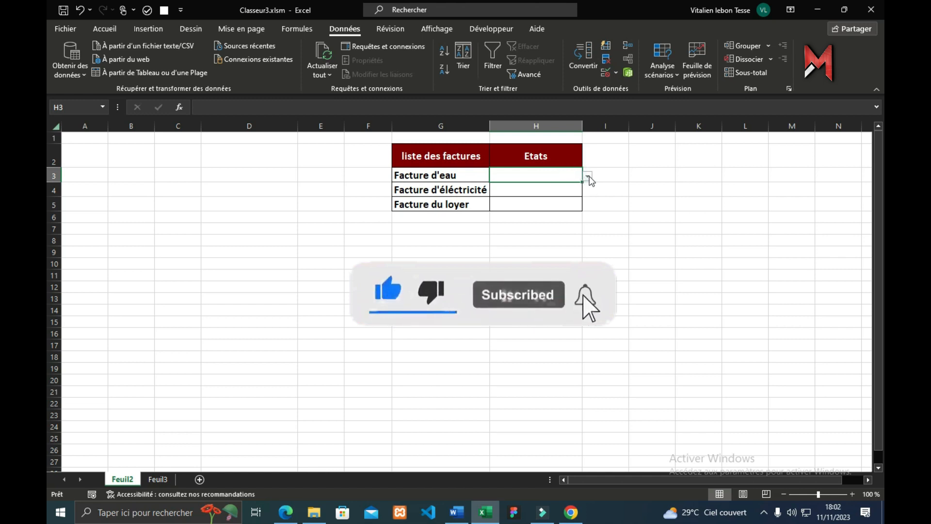
click(588, 176)
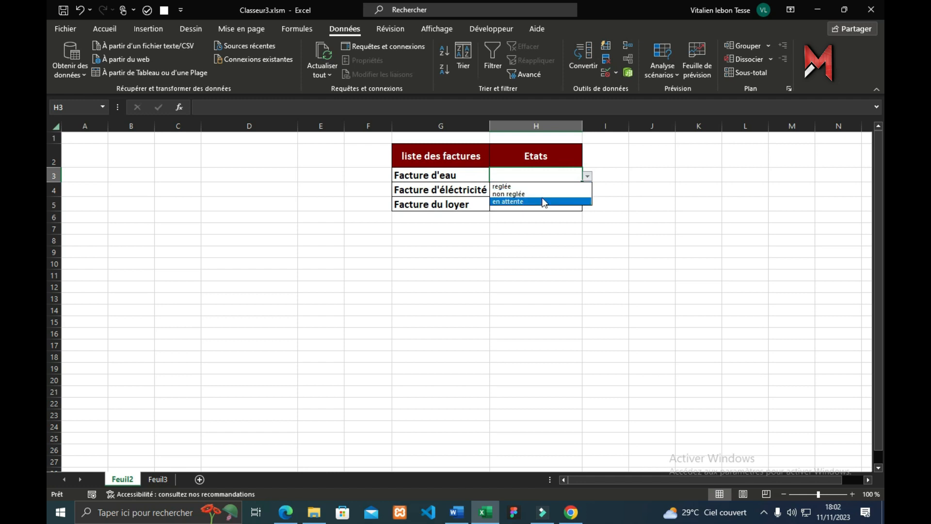
click(471, 173)
drag(471, 173, 484, 204)
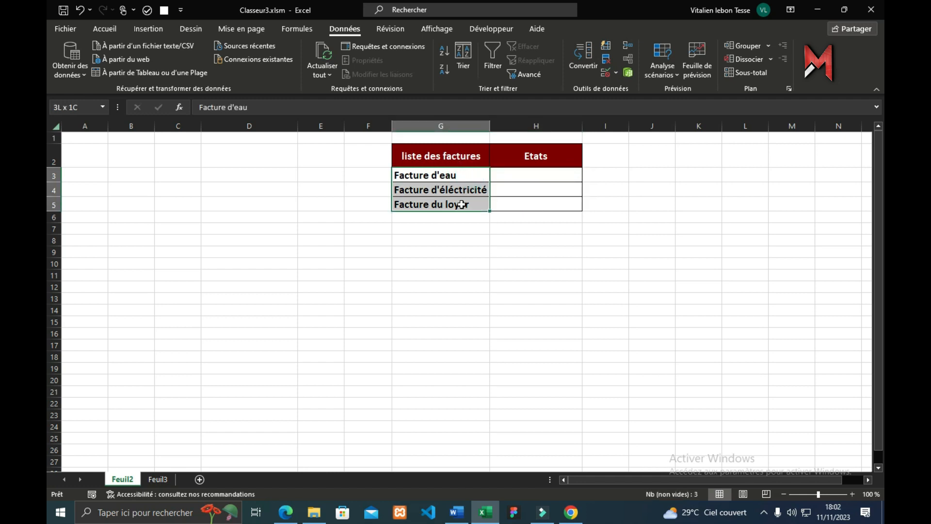
click(521, 190)
Choose the invoice states from the drop-down lists: "non reglée" for Facture d'eau, "reglée" for Facture d'éléctricité and "en attente" for Facture du loyer.
click(534, 175)
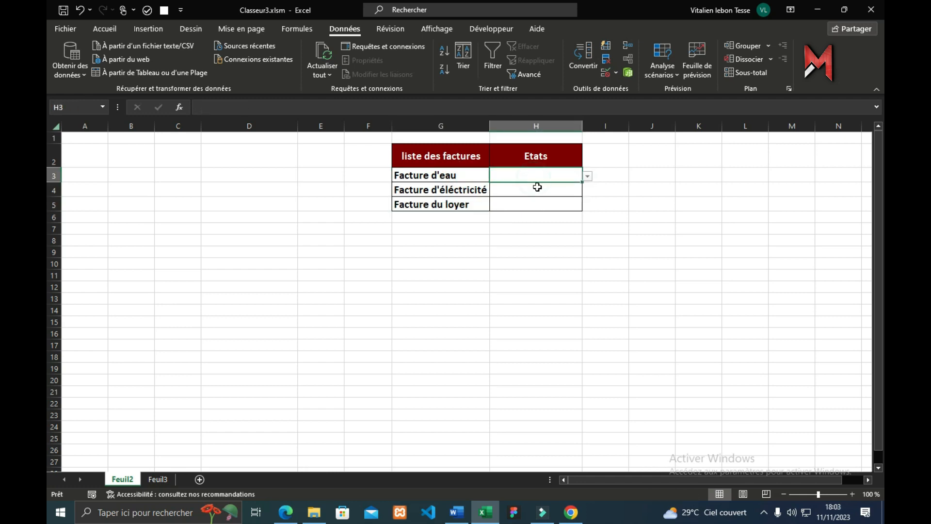
click(587, 176)
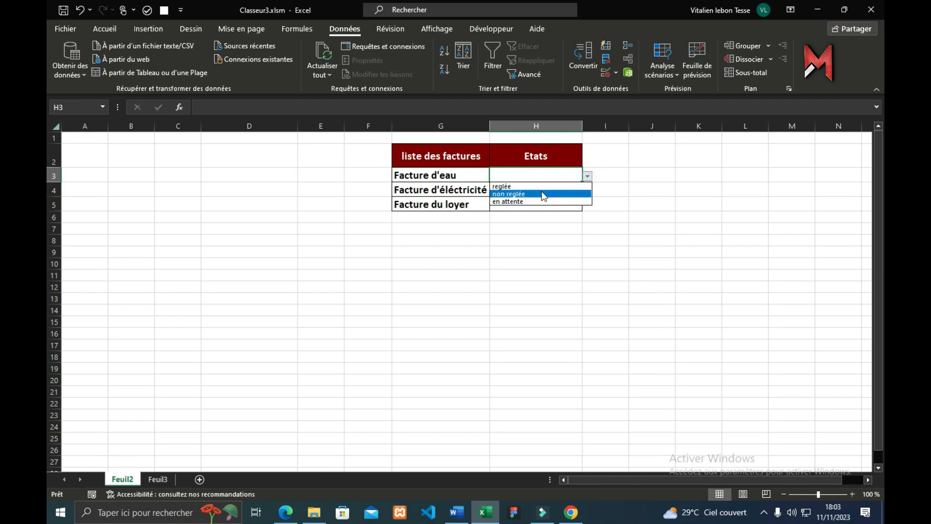
click(541, 194)
click(544, 192)
click(587, 192)
click(543, 201)
click(545, 204)
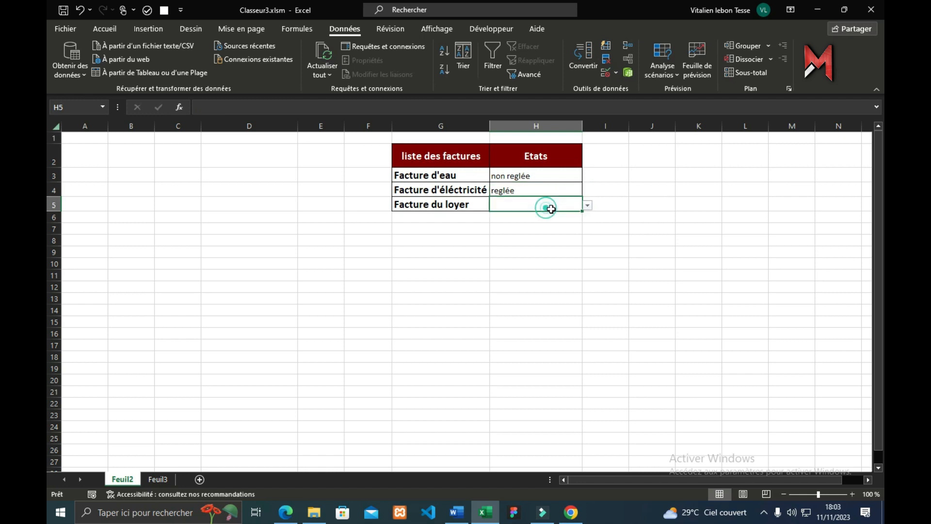
click(587, 205)
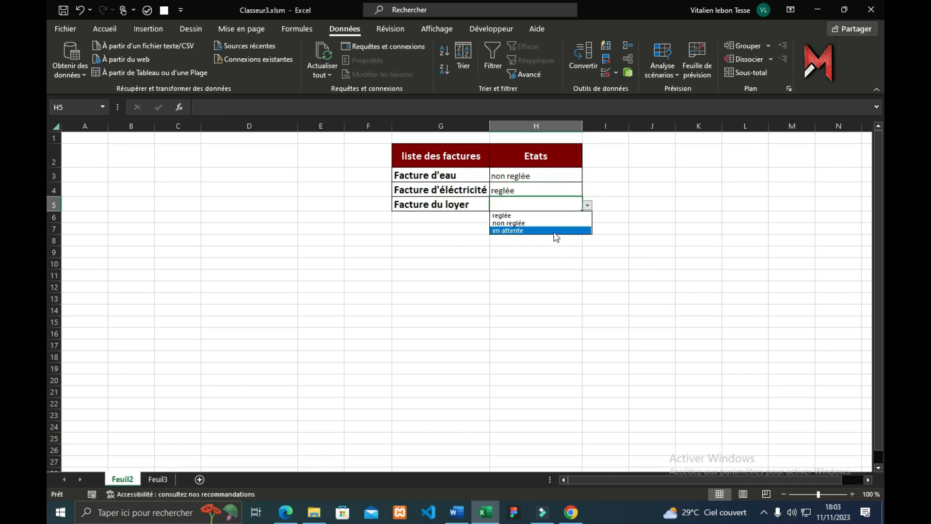
click(553, 231)
click(493, 230)
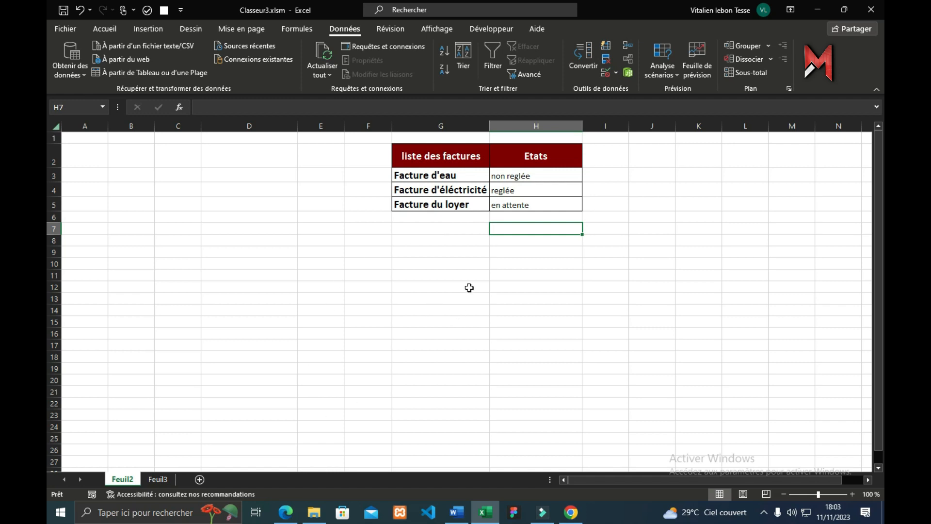
Delete row 7, containing the "en attente" entry, from the list on Feuil3.
click(163, 479)
click(196, 306)
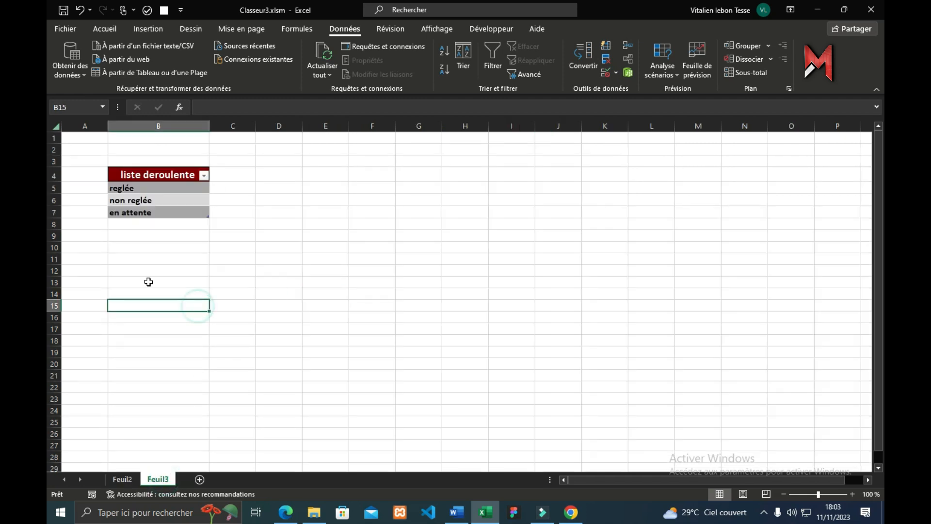
click(56, 211)
right_click(89, 212)
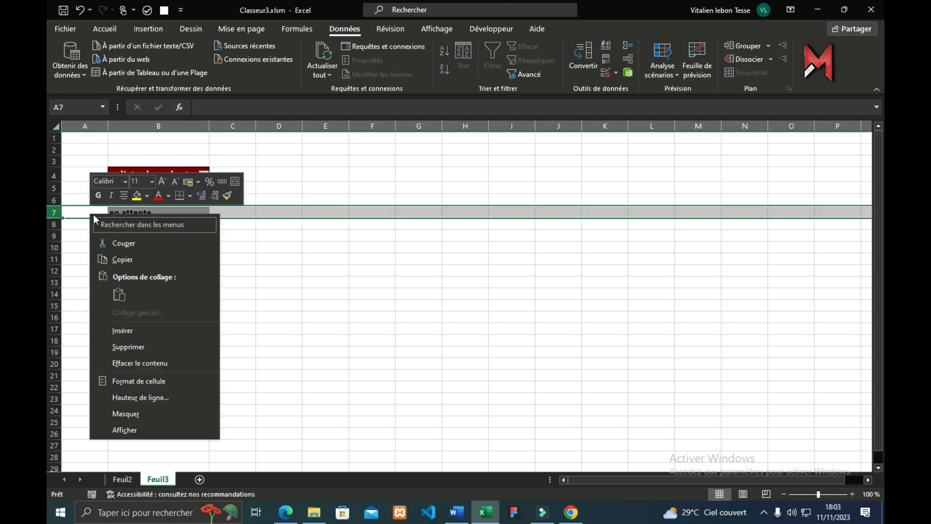
click(128, 346)
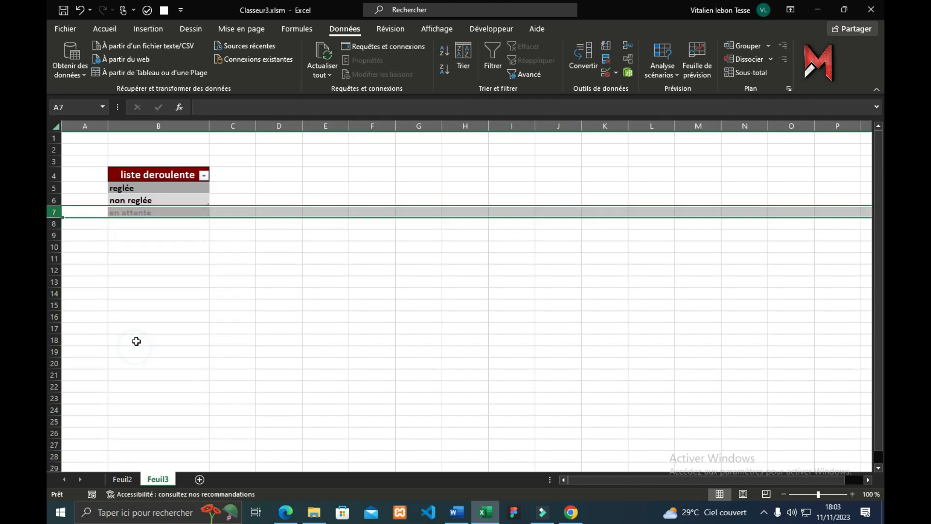
click(160, 317)
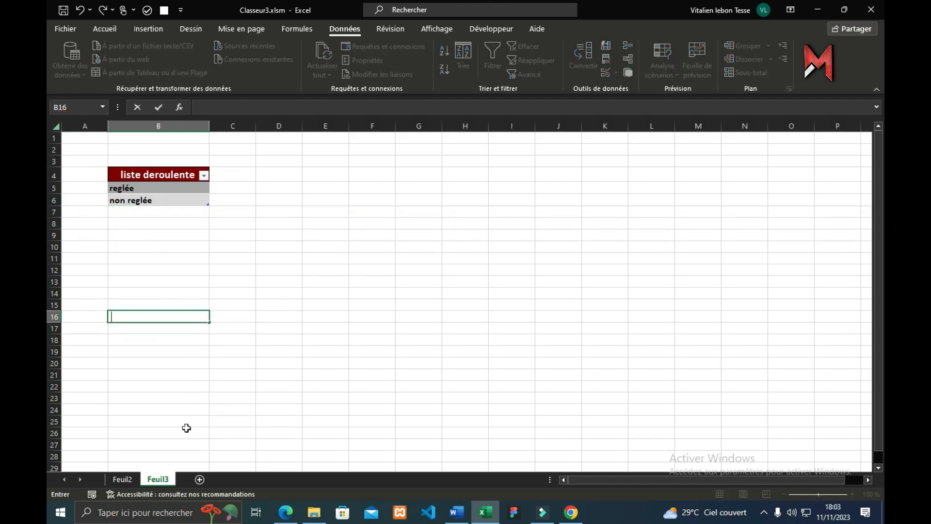
Examine the drop-down options of each Etats cell, H3 to H5, on Feuil2.
click(122, 479)
click(549, 253)
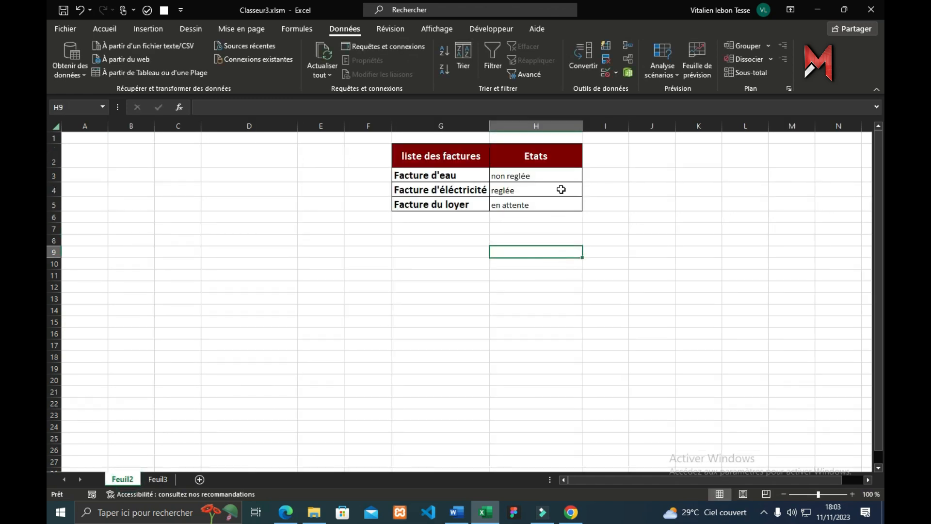
click(564, 174)
click(587, 176)
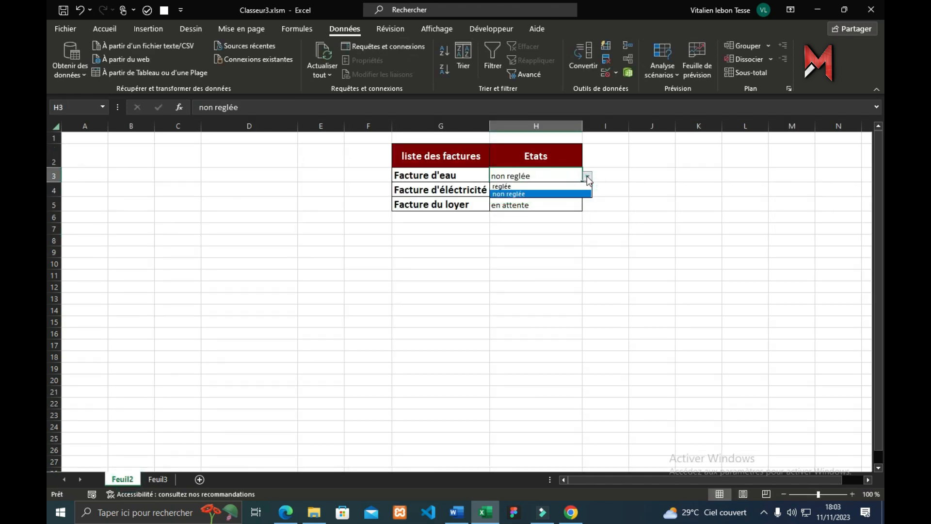
scroll(561, 189, down, 1)
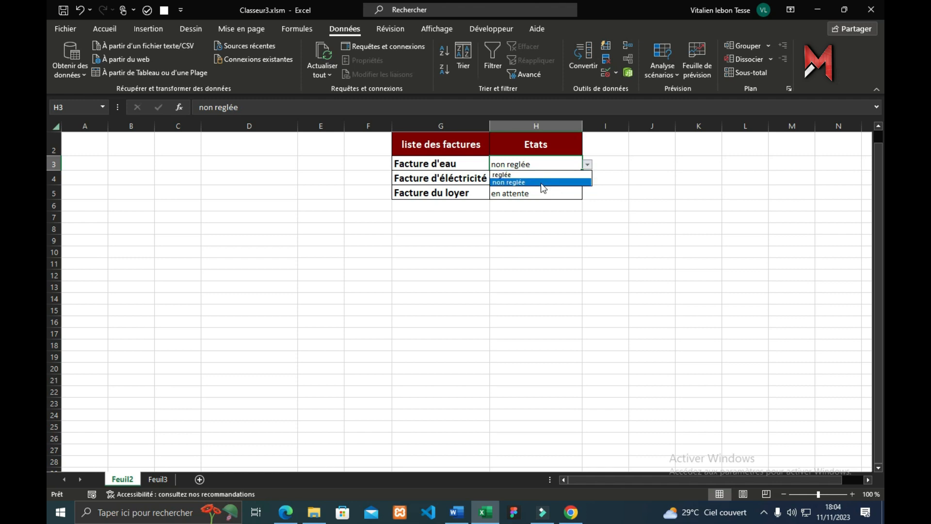
click(537, 196)
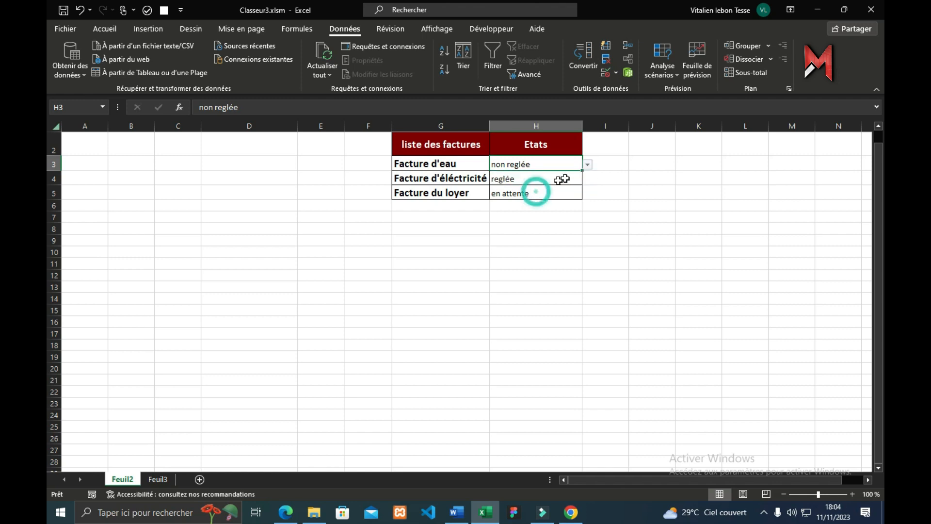
click(486, 259)
click(565, 181)
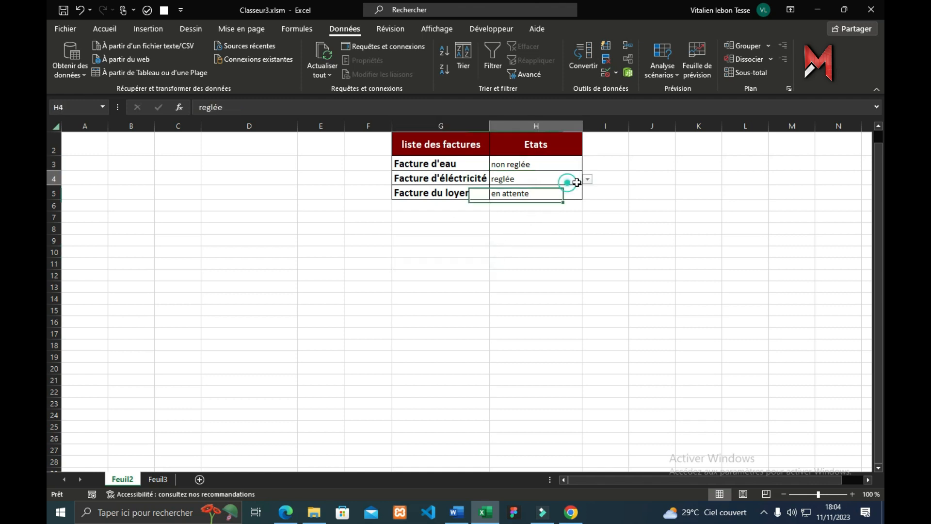
click(587, 180)
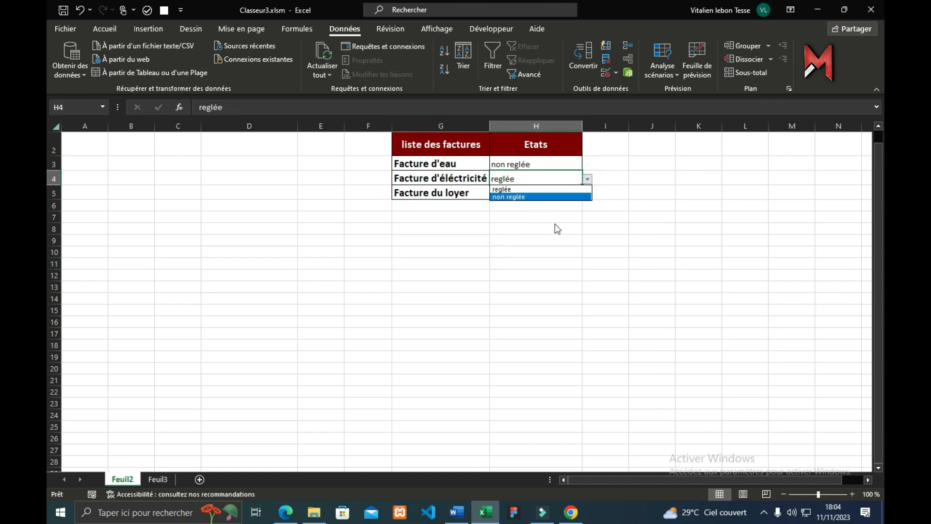
click(556, 222)
click(570, 193)
click(587, 193)
click(539, 225)
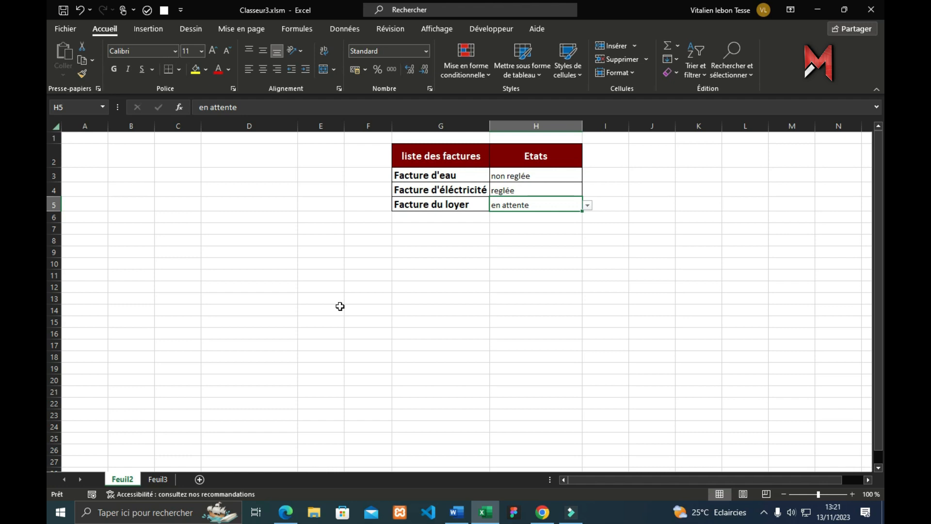
Move the "liste deroulente" table with its two entries from Feuil3 to Feuil2, starting at cell D7.
click(159, 478)
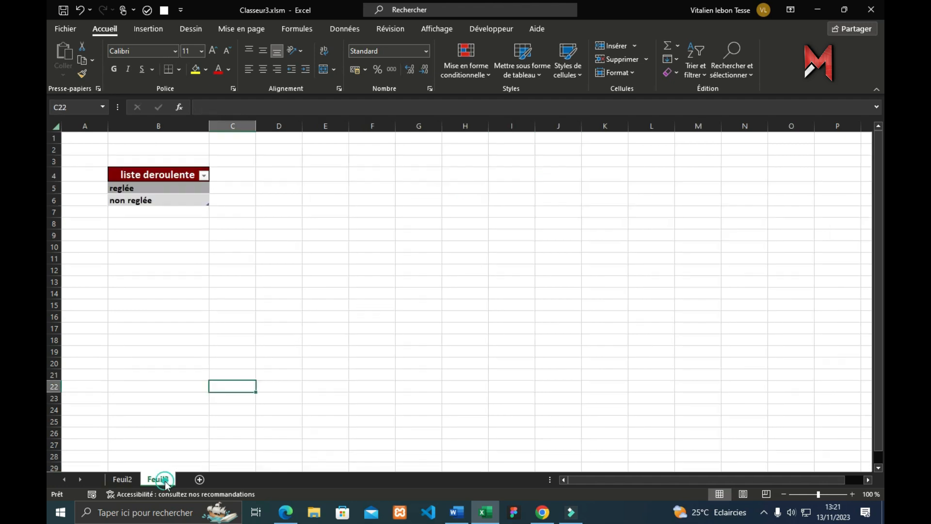
drag(174, 174, 168, 201)
key(ctrl+c)
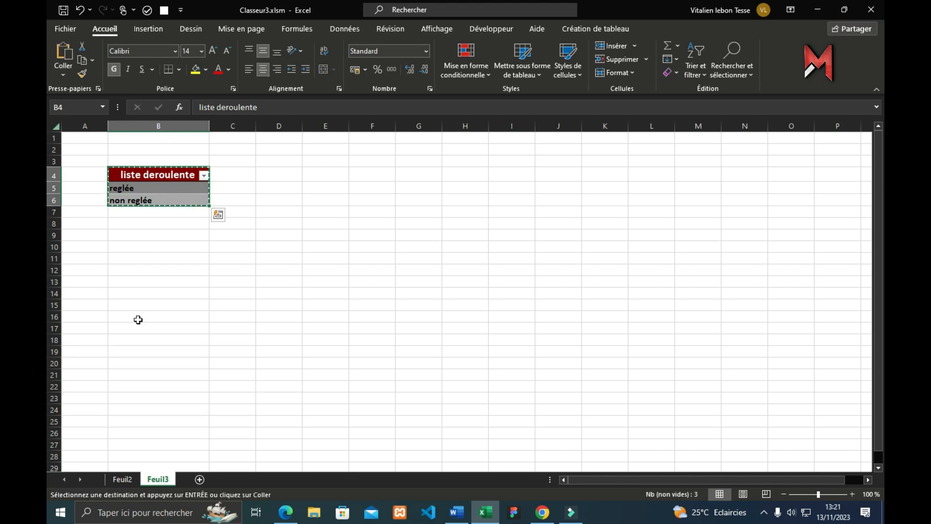
click(117, 481)
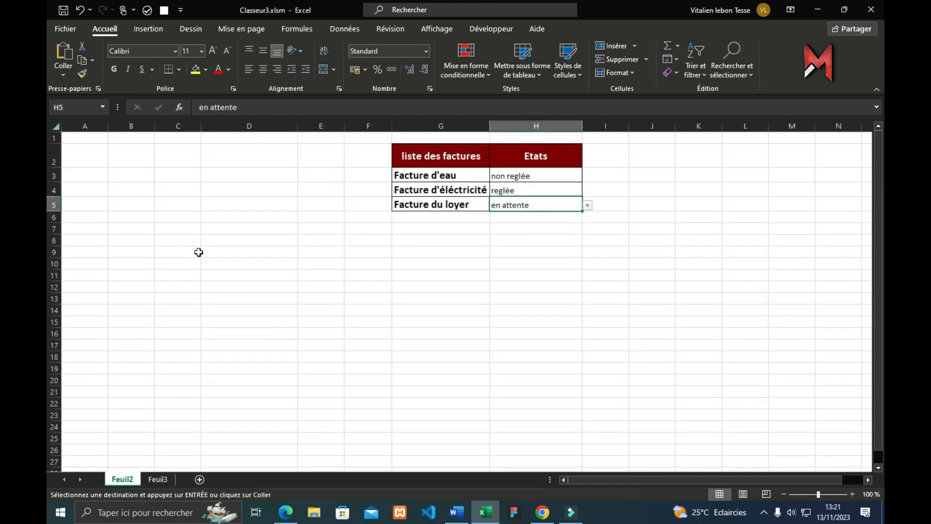
click(214, 230)
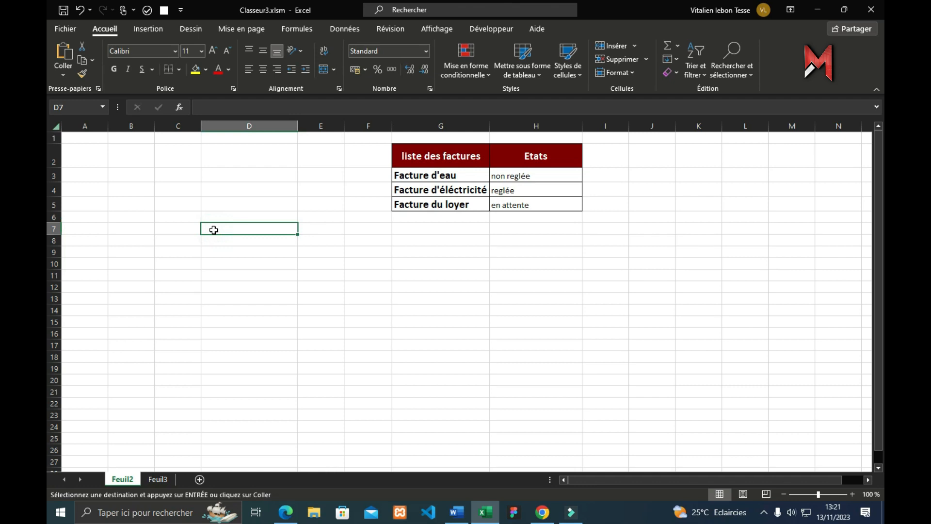
key(Return)
click(212, 300)
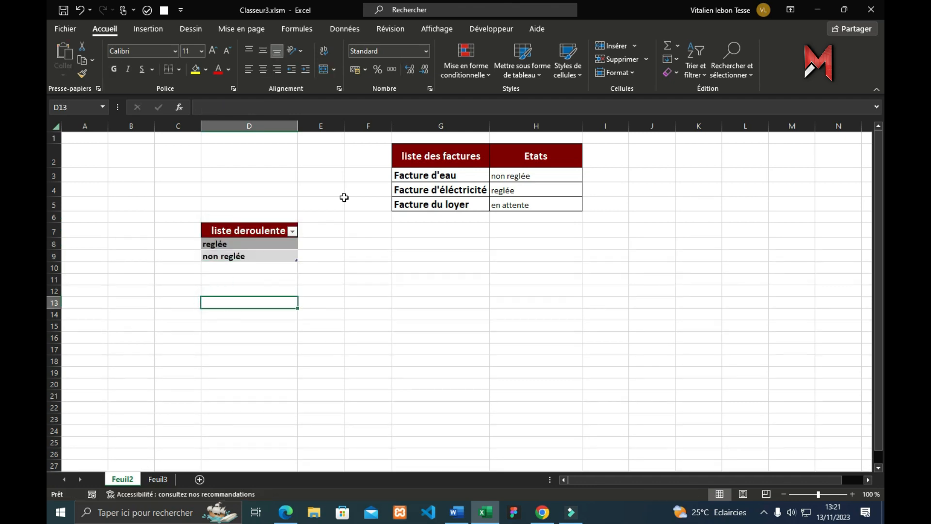
Check the drop-down options for Facture d'eau and set the state of Facture du loyer to "reglée" from its list.
click(572, 176)
click(587, 176)
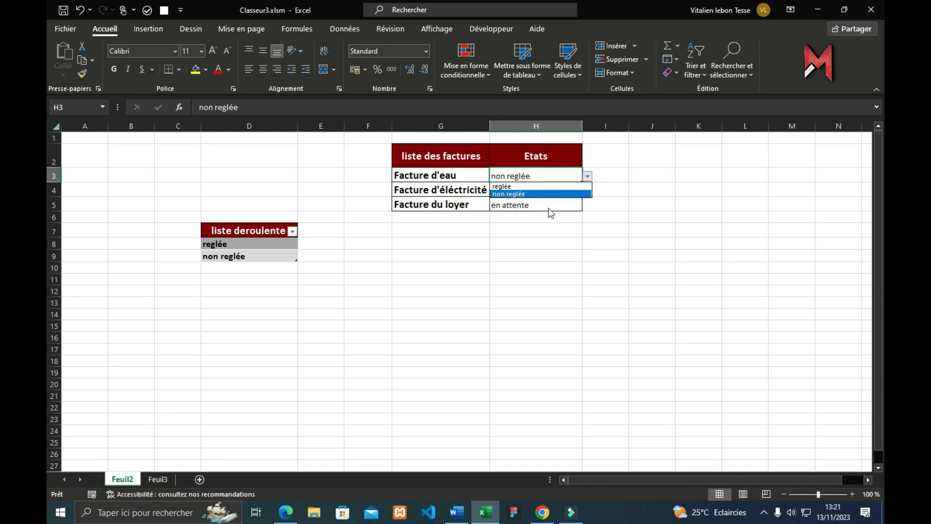
click(551, 202)
click(557, 207)
click(588, 206)
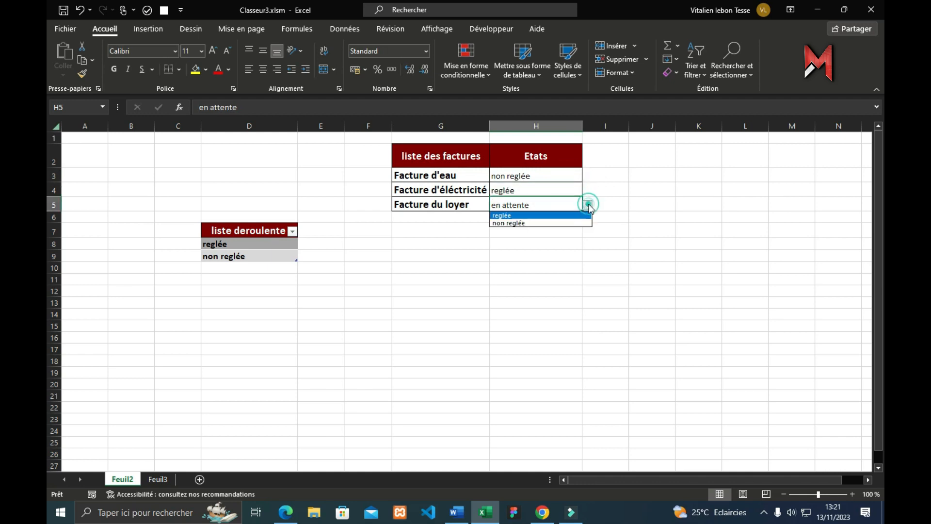
click(556, 212)
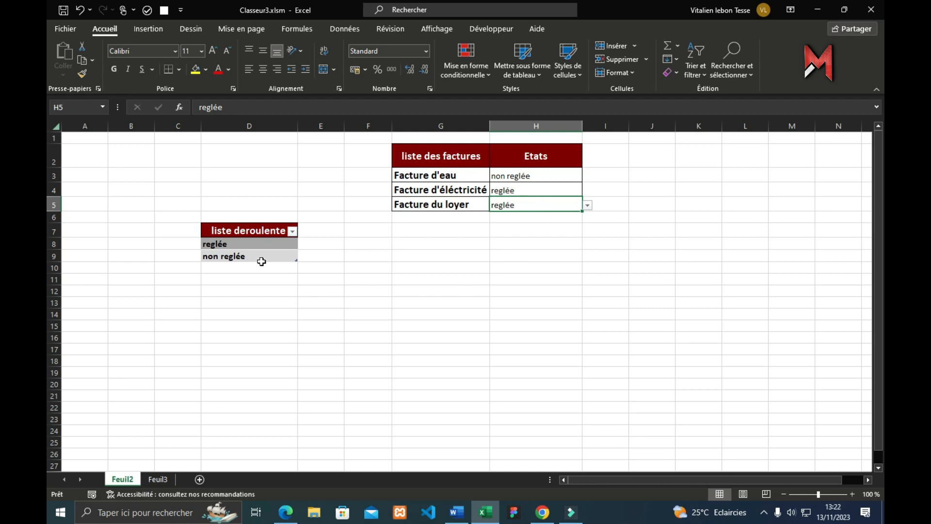
Check which cells of the "liste deroulente" table on Feuil2 the name Tableau2 refers to.
drag(242, 241, 243, 258)
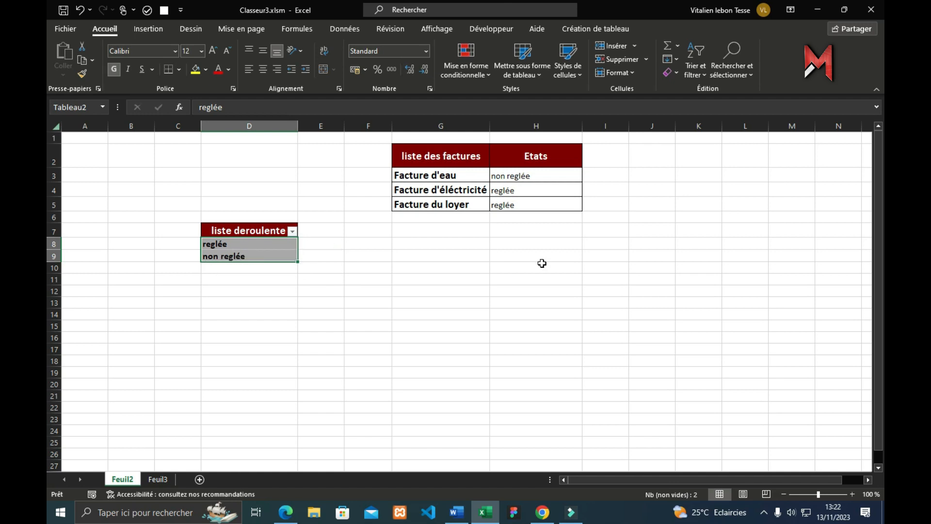
click(542, 279)
key(Down)
key(Down)
key(Up)
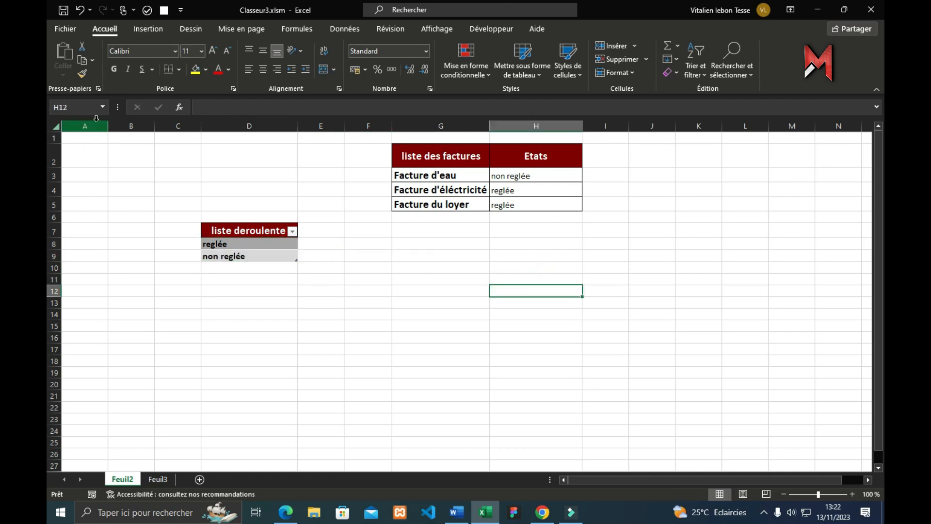
click(104, 105)
click(97, 158)
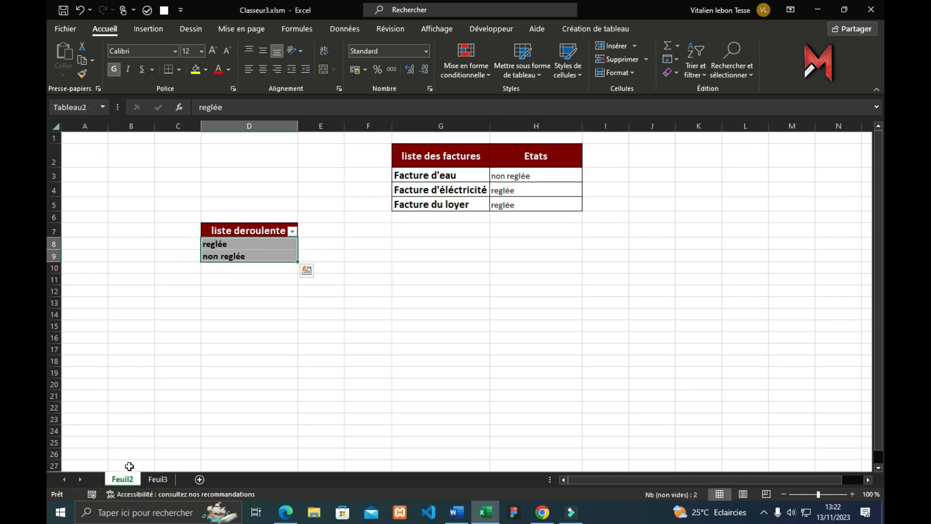
Check from Feuil3 that the name Tableau2 leads to the relocated list on Feuil2, and clear the selection.
click(157, 477)
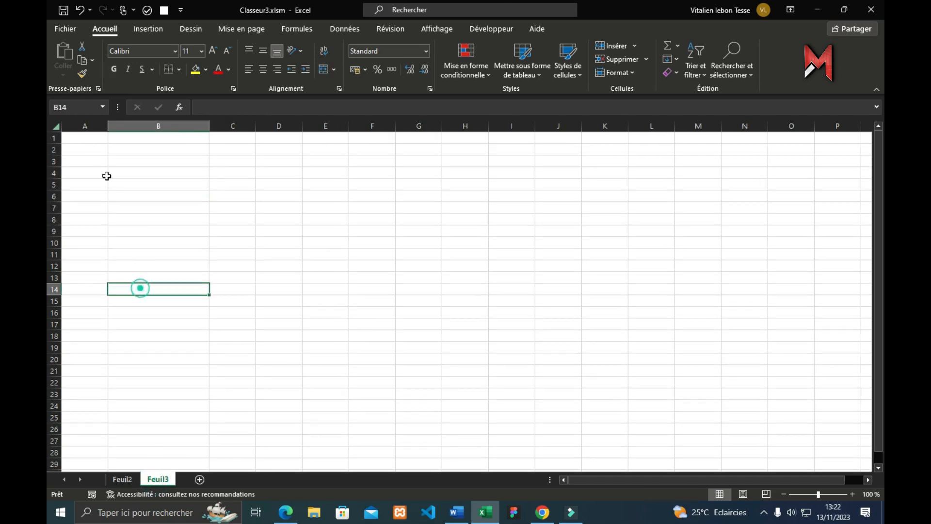
click(103, 107)
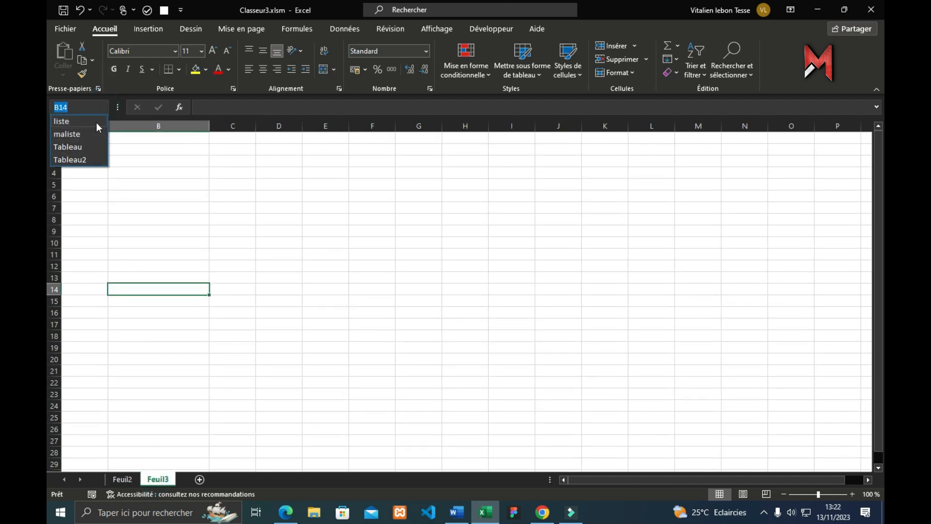
click(73, 159)
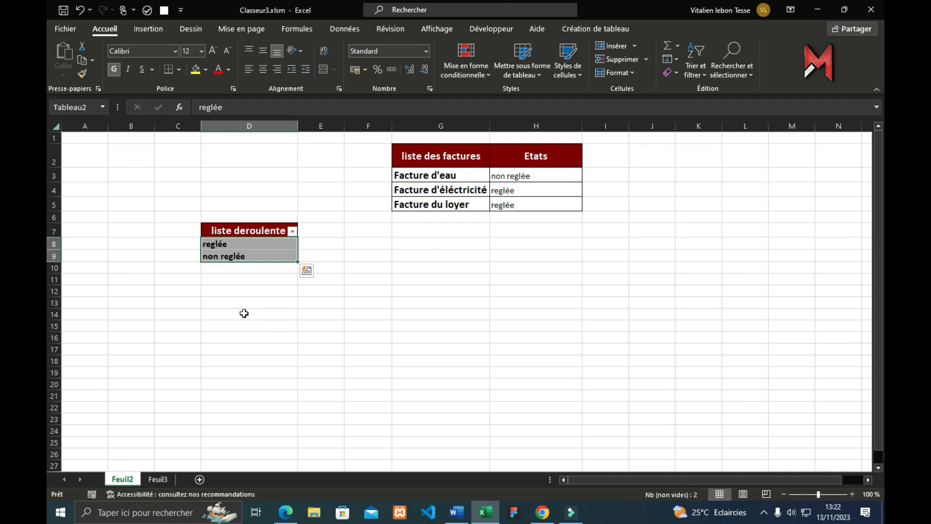
click(468, 280)
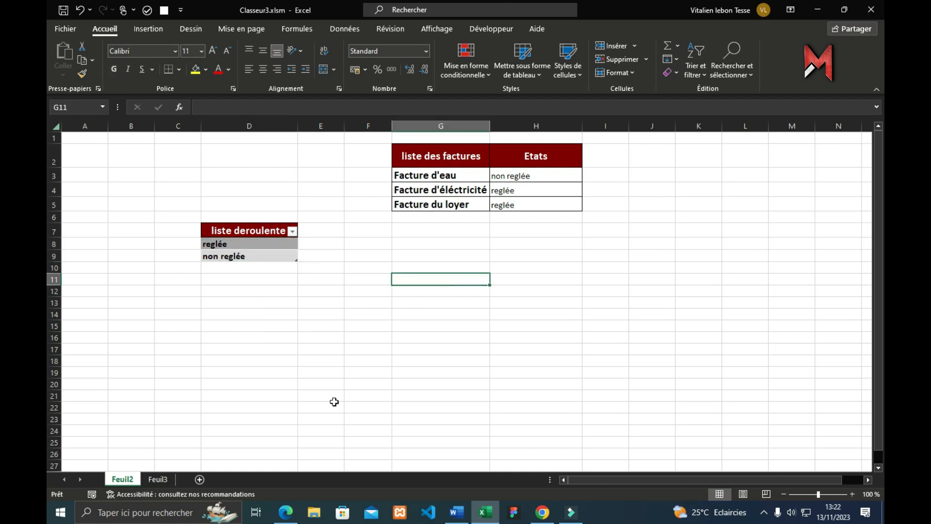